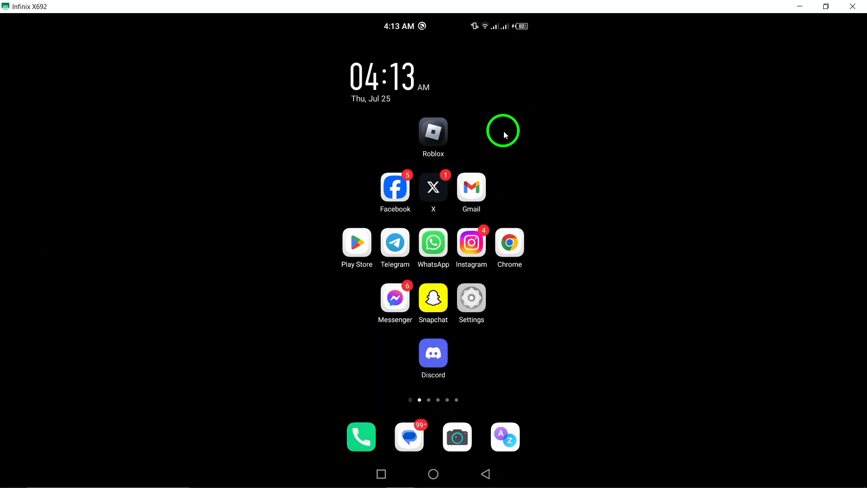
Launch Discord from the home screen.
click(432, 353)
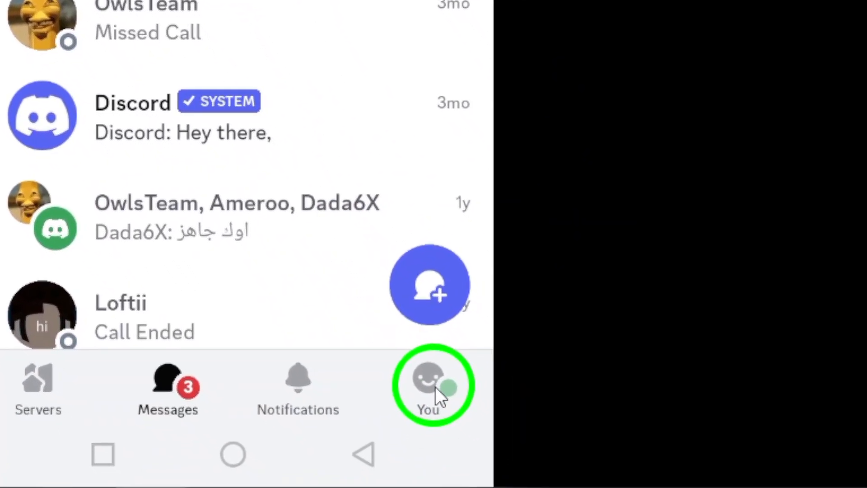
Go to your own profile page via the You tab.
click(436, 387)
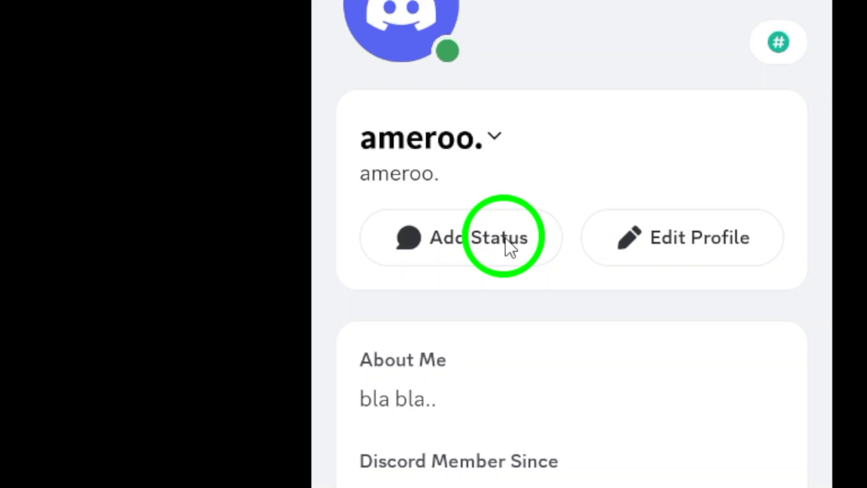
Start a custom status and focus the "What're you up to?" field.
click(505, 238)
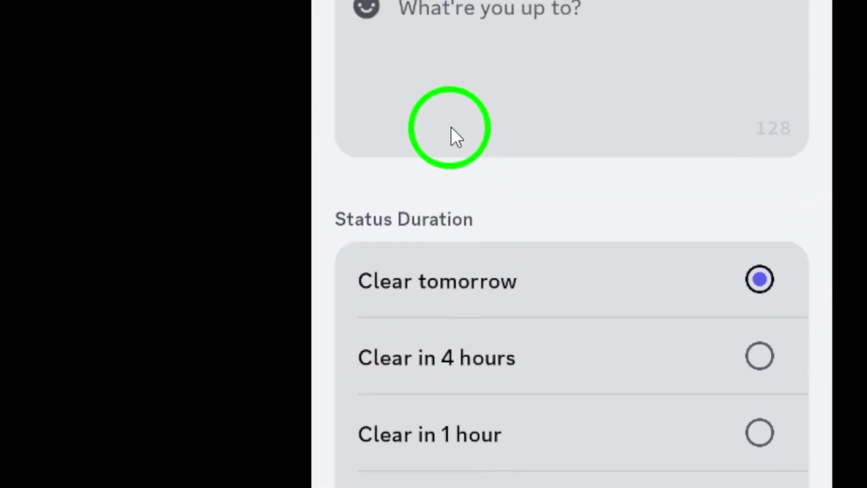
click(434, 204)
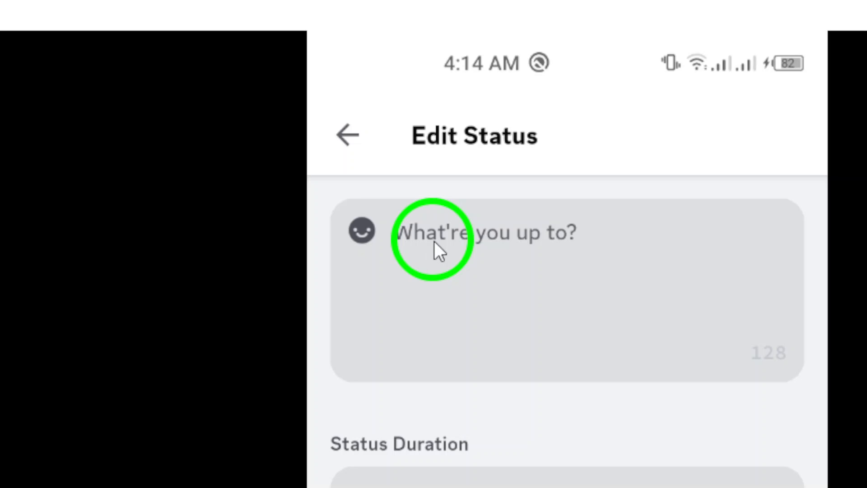
text(ola)
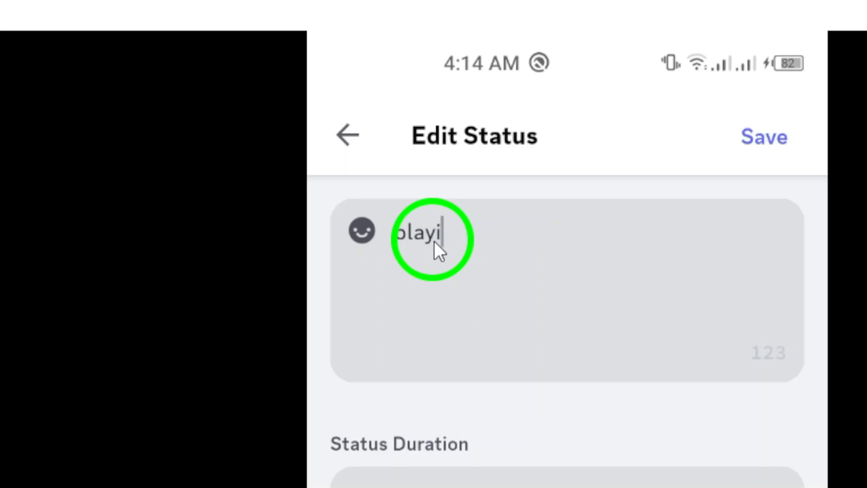
text(ng min)
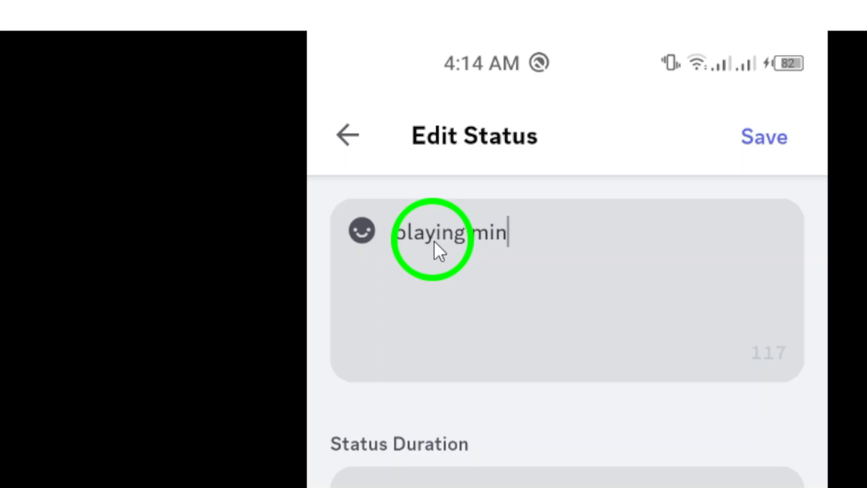
text(ecraft)
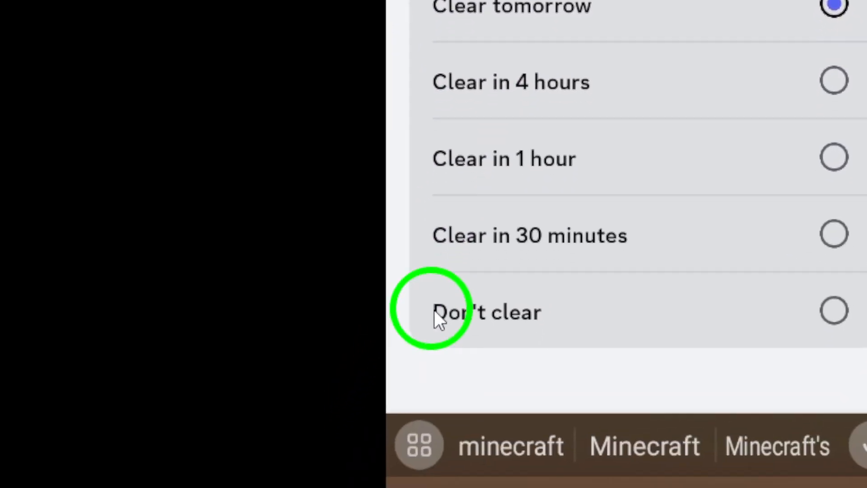
click(513, 293)
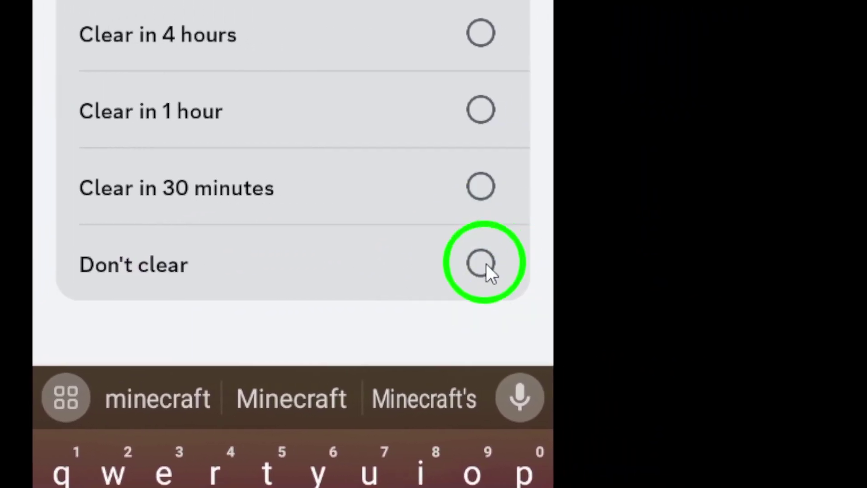
click(482, 266)
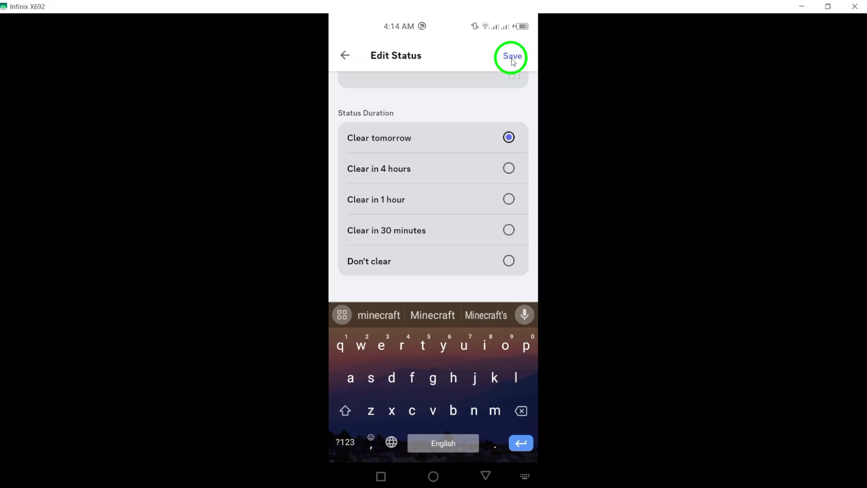
Dismiss the keyboard to show 'playing minecraft' with Clear tomorrow selected.
click(485, 474)
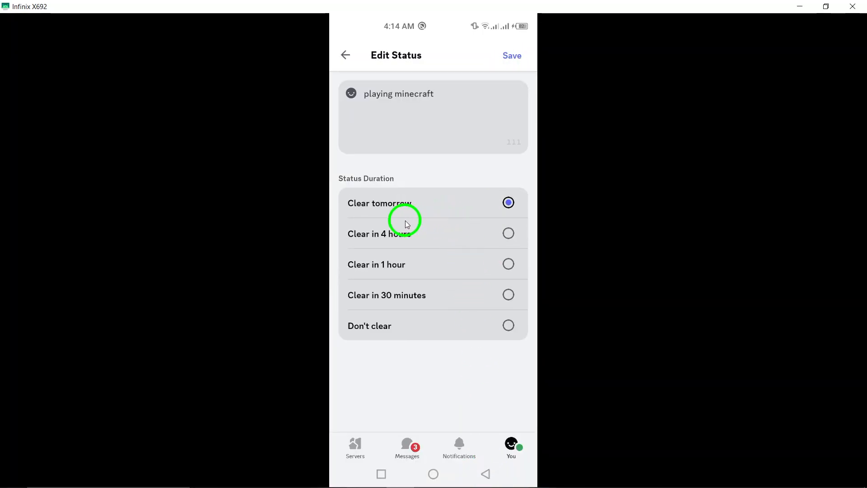